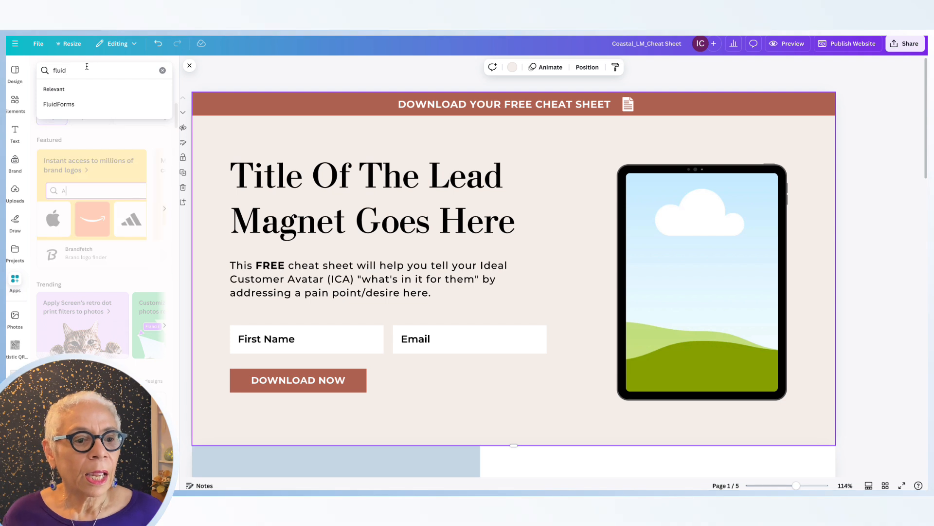
- Open the FluidForms app and start a new form named My form, entering the owner's e-mail as response destination
left_click(64, 105)
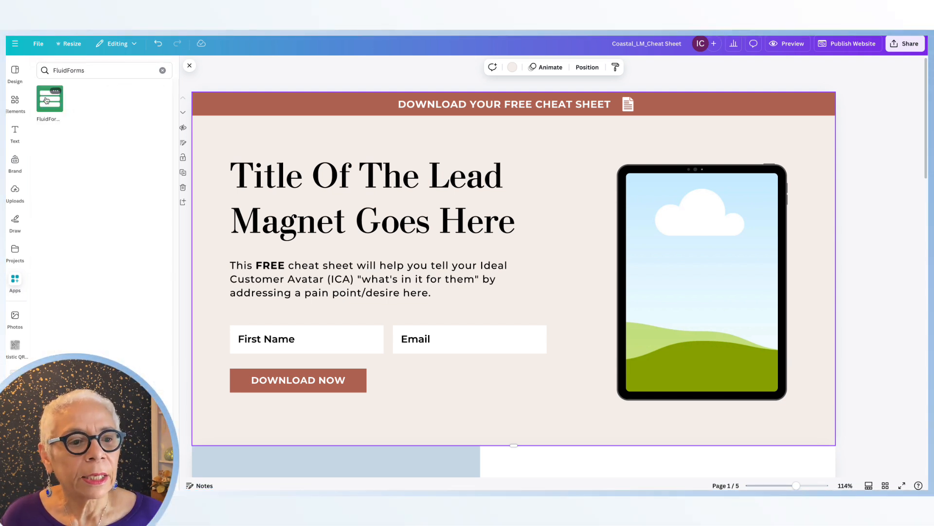
left_click(47, 101)
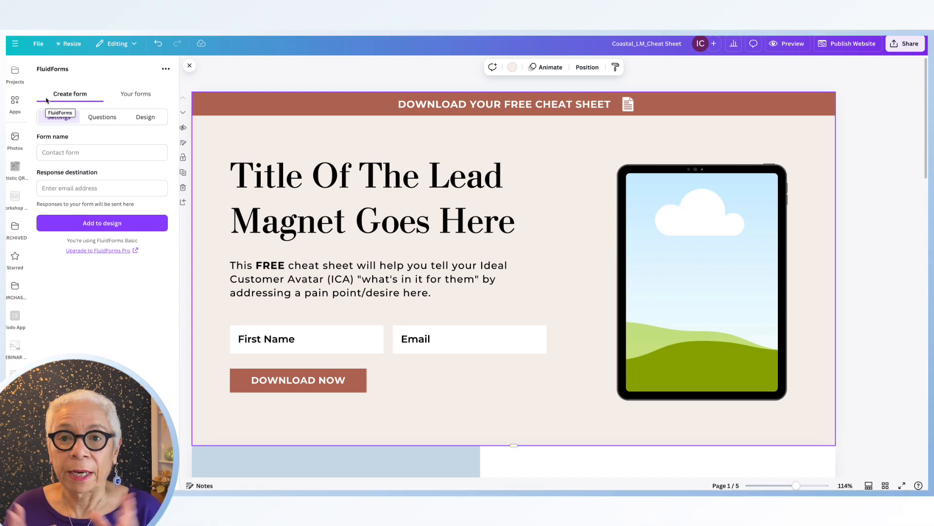
left_click(70, 153)
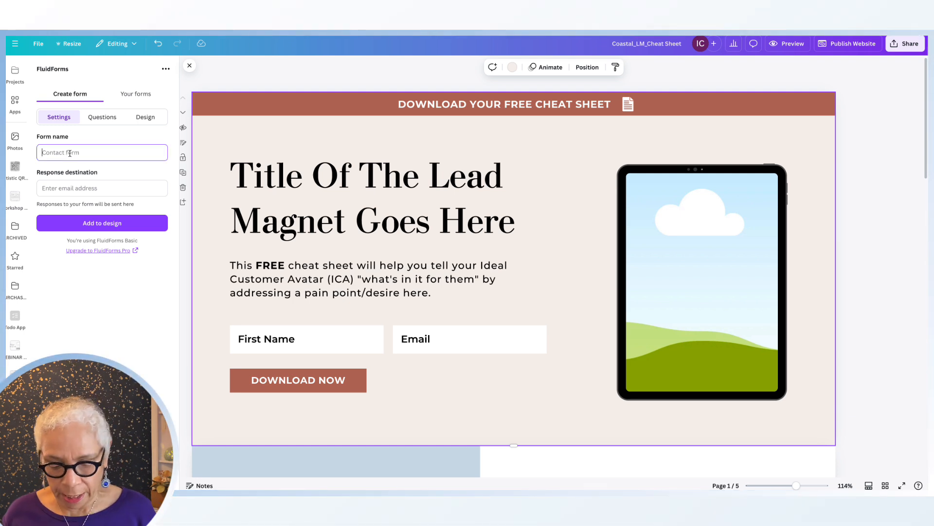
type("My for")
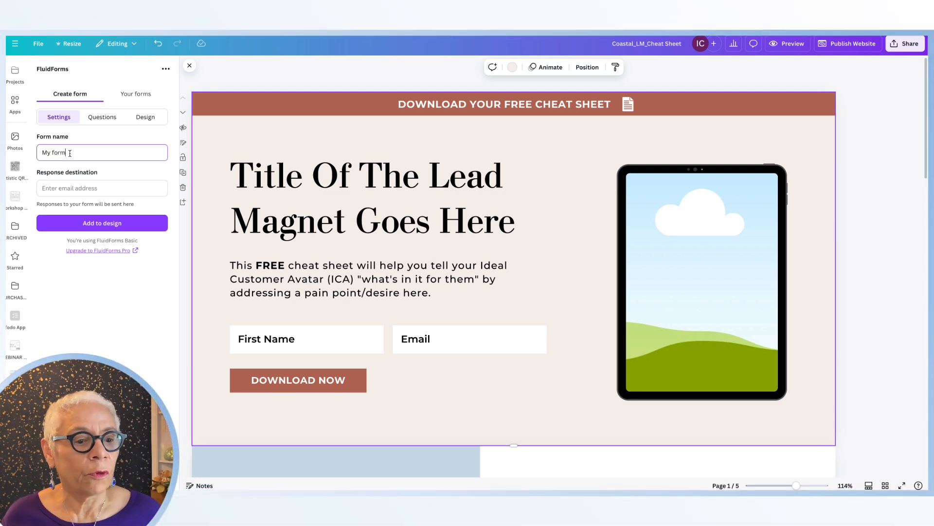
type("m")
left_click(58, 188)
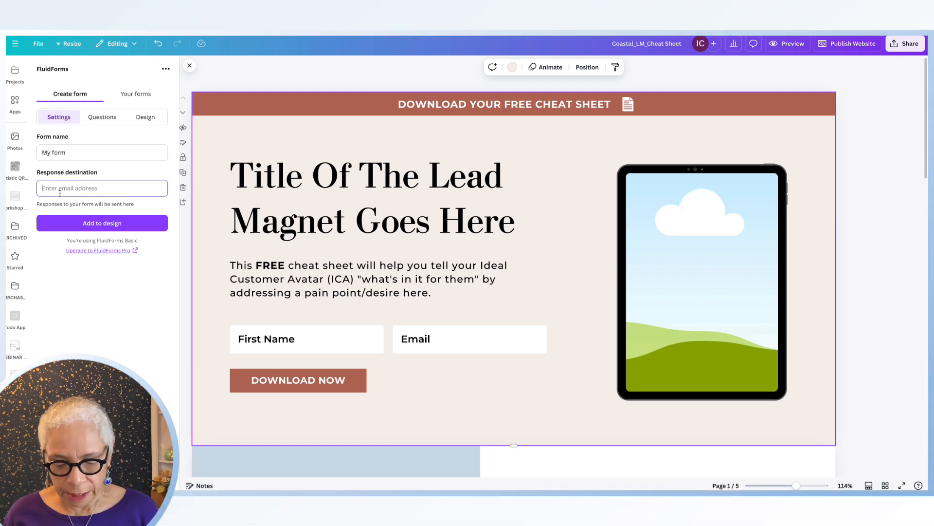
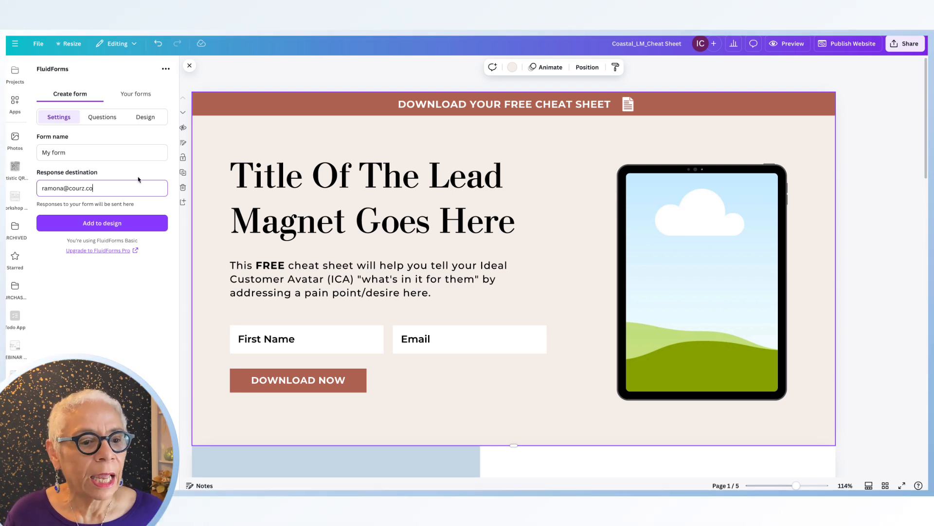
left_click(107, 118)
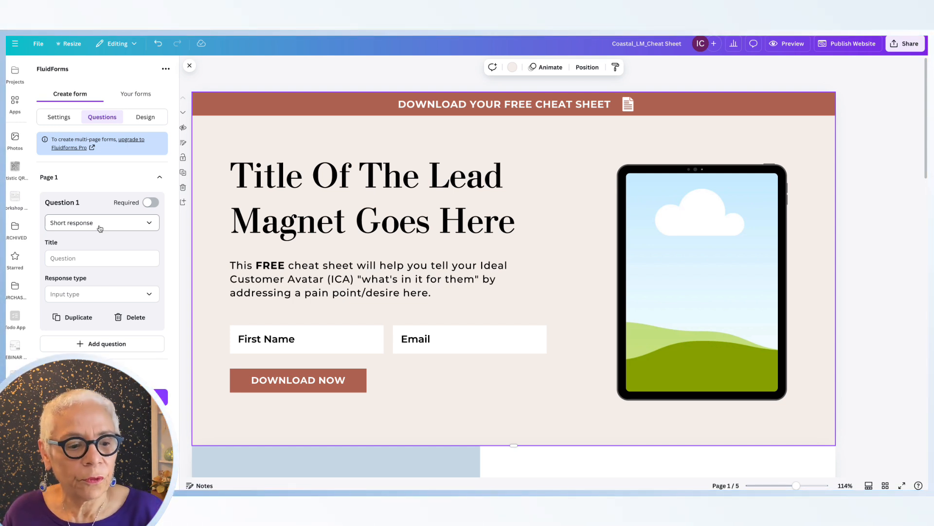
- Open the existing Inline Test form from the saved forms and add it to the design
left_click(143, 97)
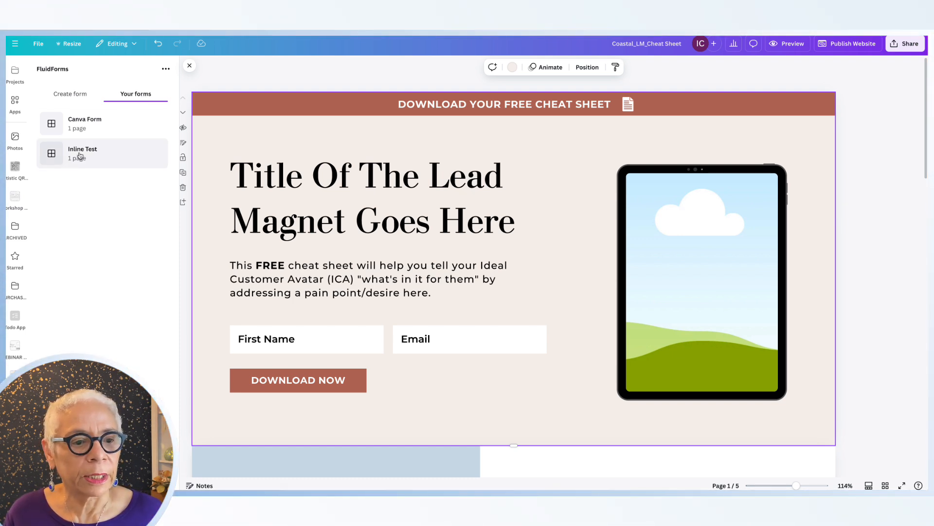
left_click(122, 161)
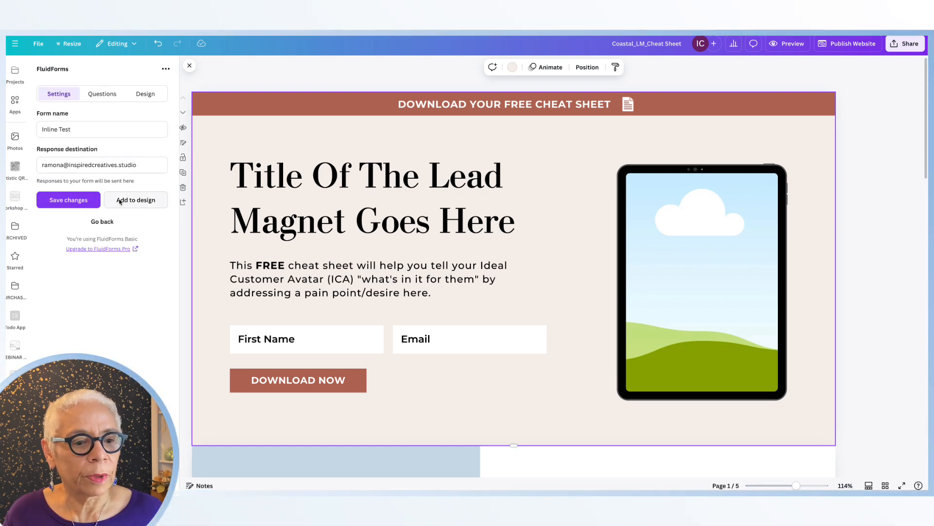
left_click(127, 200)
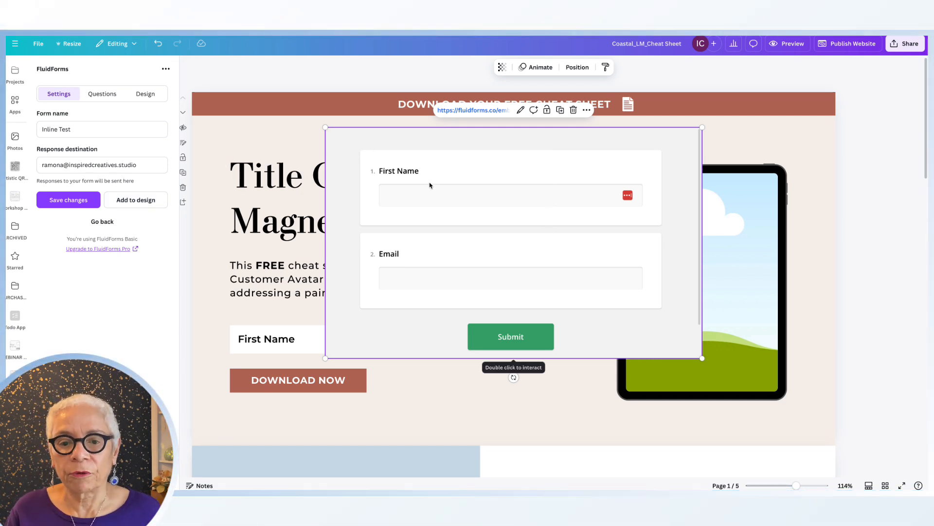
- Move the embedded form down and shrink it toward the First Name and Email area of the page
left_click_drag(540, 138, 541, 177)
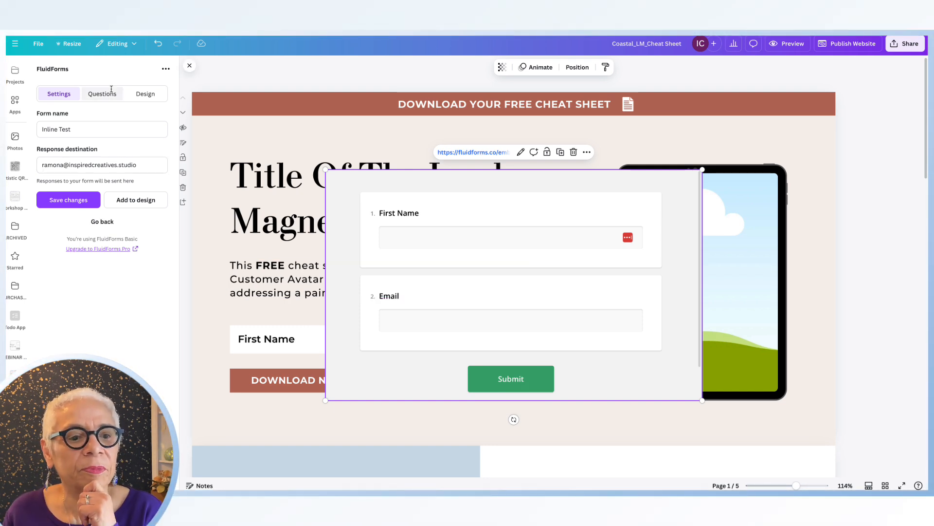
left_click(149, 95)
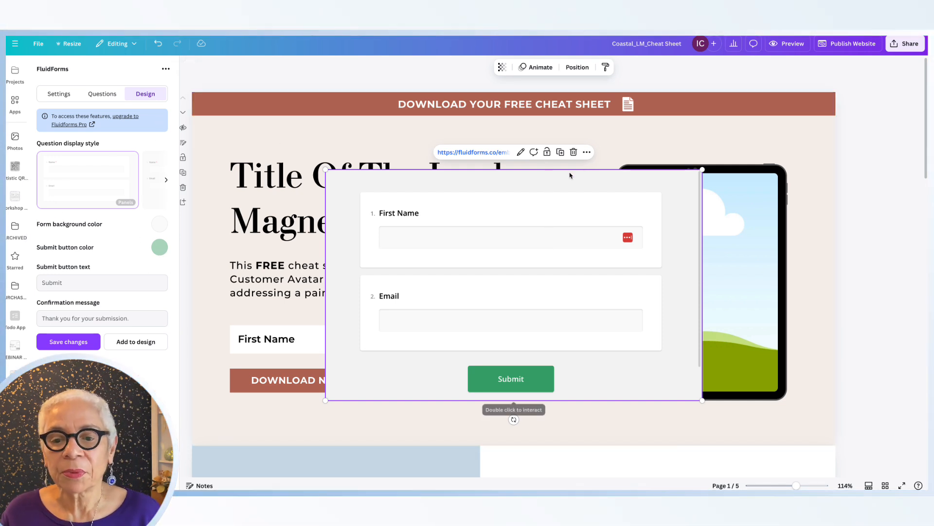
left_click_drag(567, 184, 623, 175)
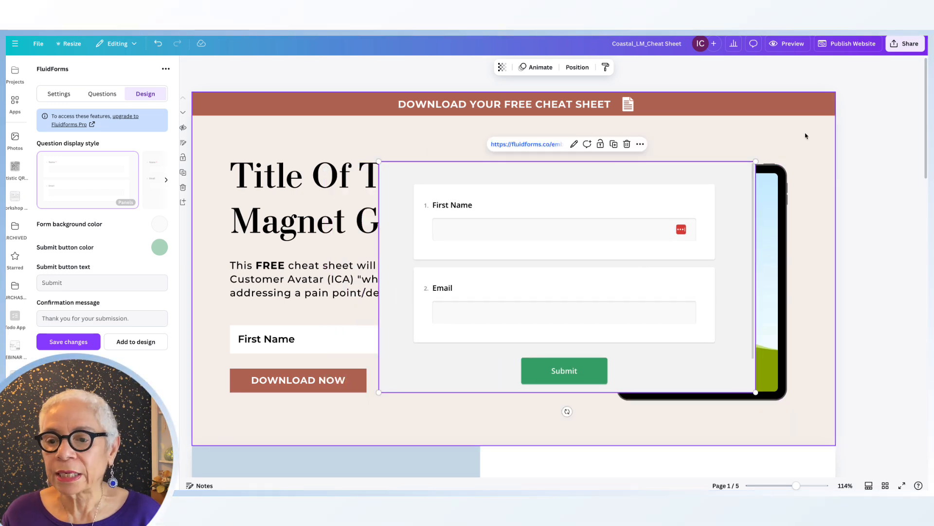
left_click_drag(755, 161, 535, 319)
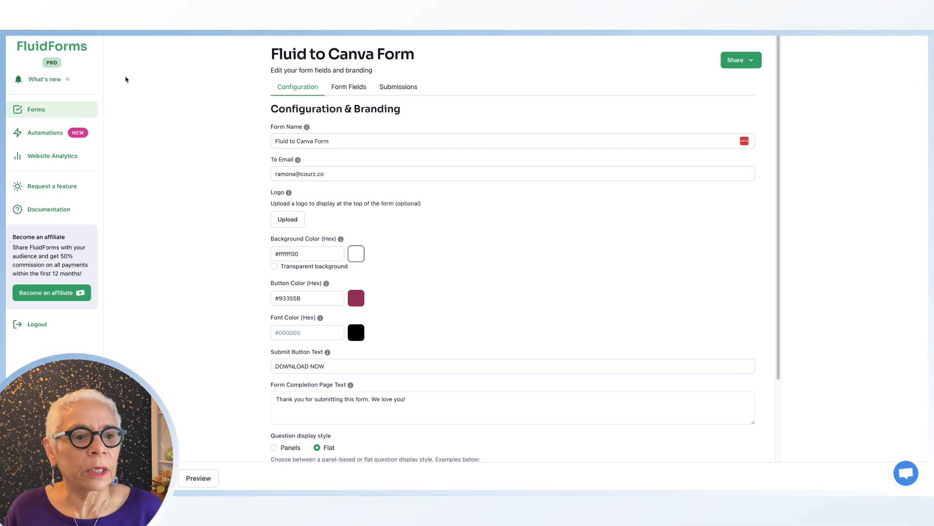
- Switch to the FluidForms dashboard and review the saved forms, opening the Inline Test form's configuration
left_click(52, 133)
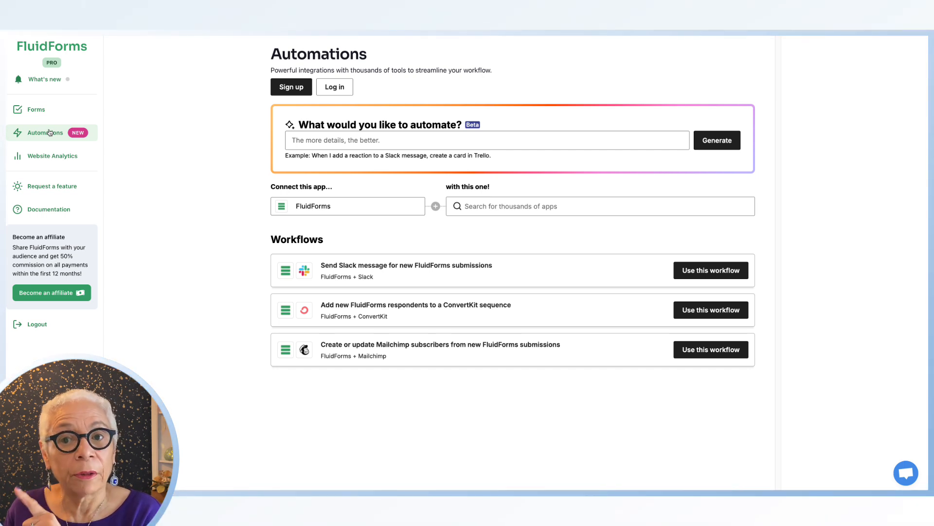
left_click(41, 112)
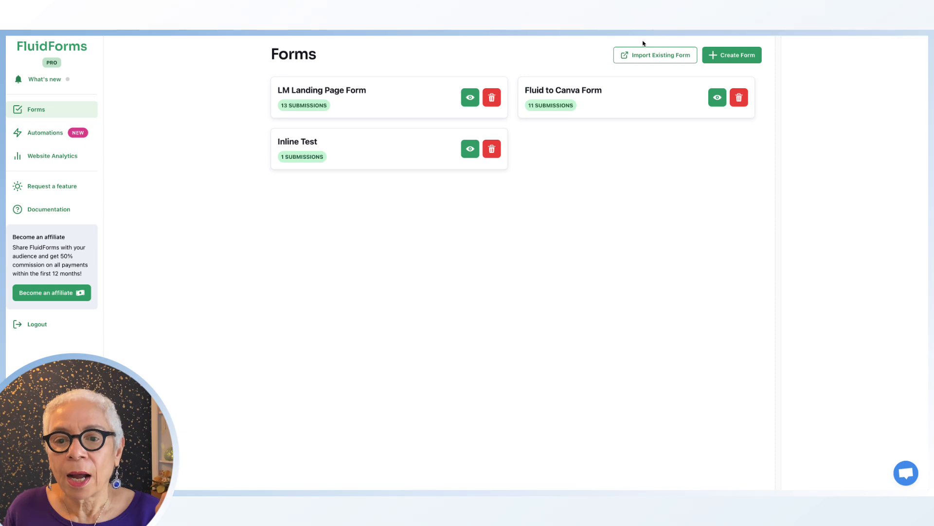
left_click(717, 97)
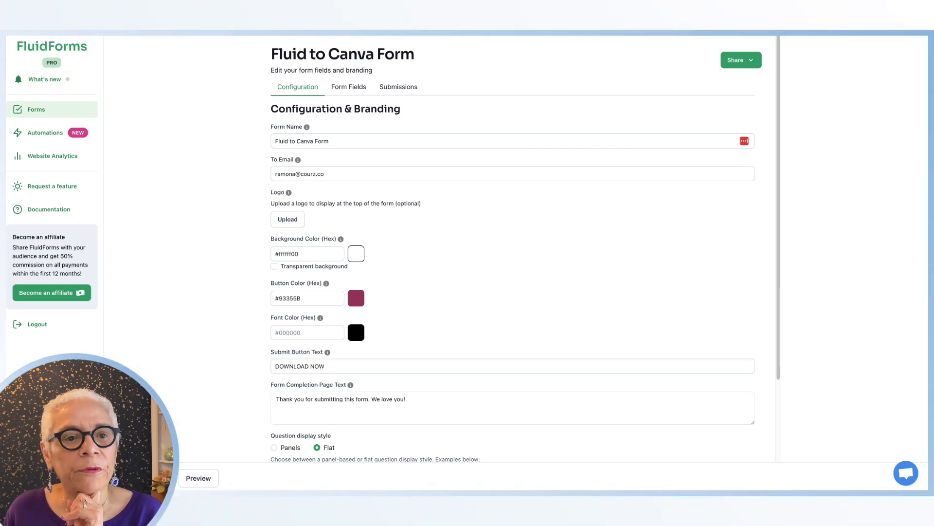
left_click(34, 109)
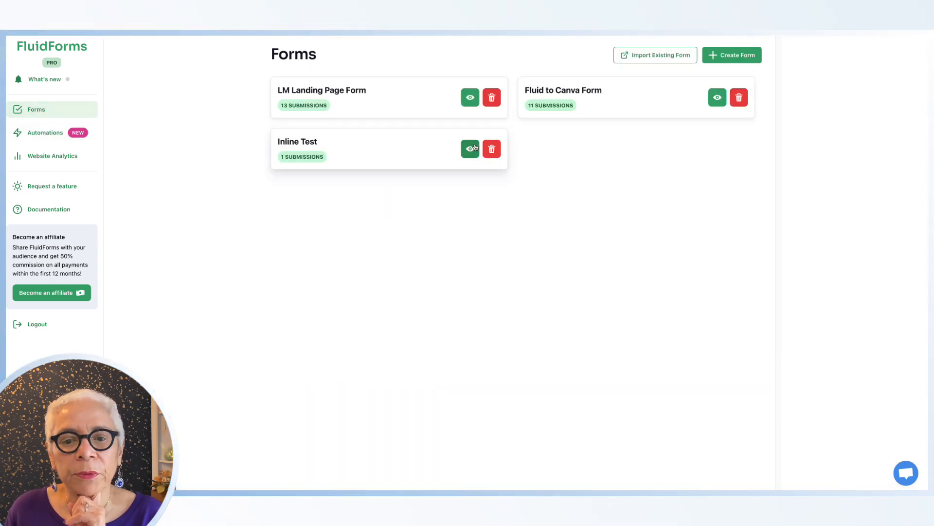
left_click(470, 149)
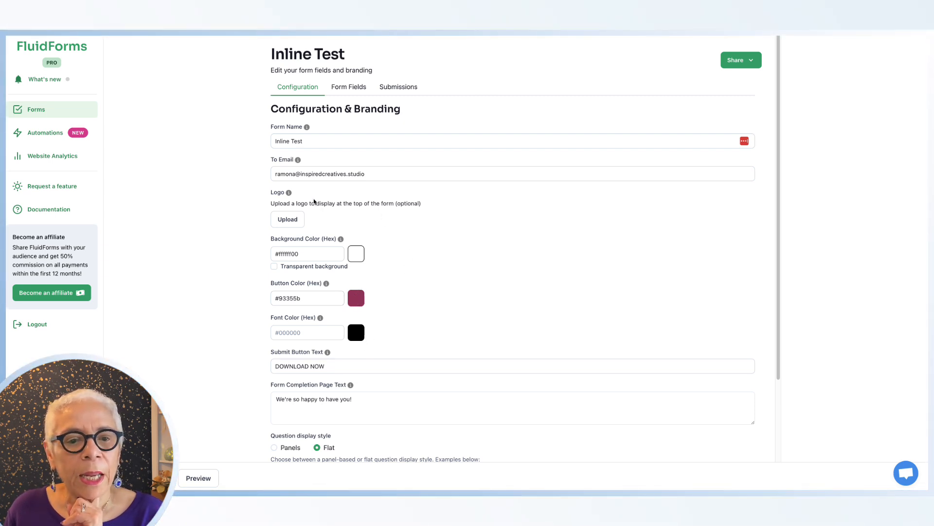
scroll(311, 341, "down", 2)
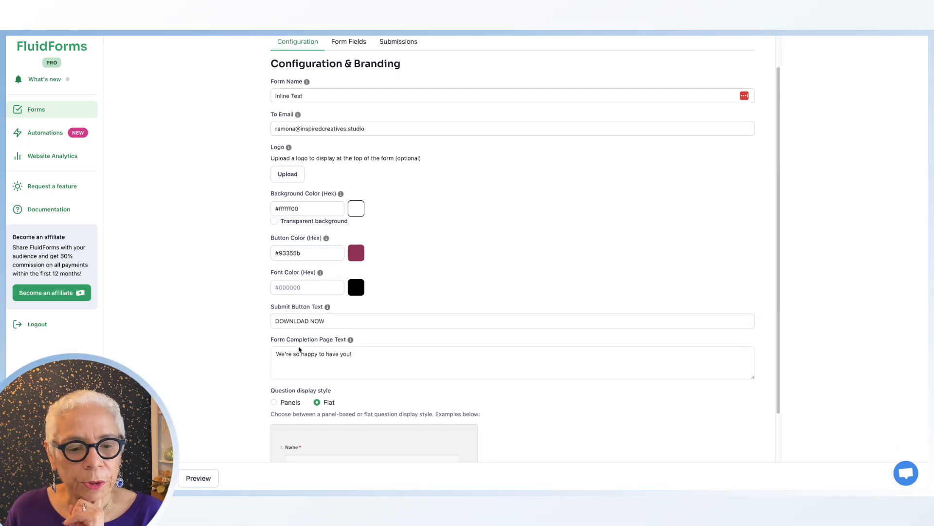
scroll(298, 349, "up", 2)
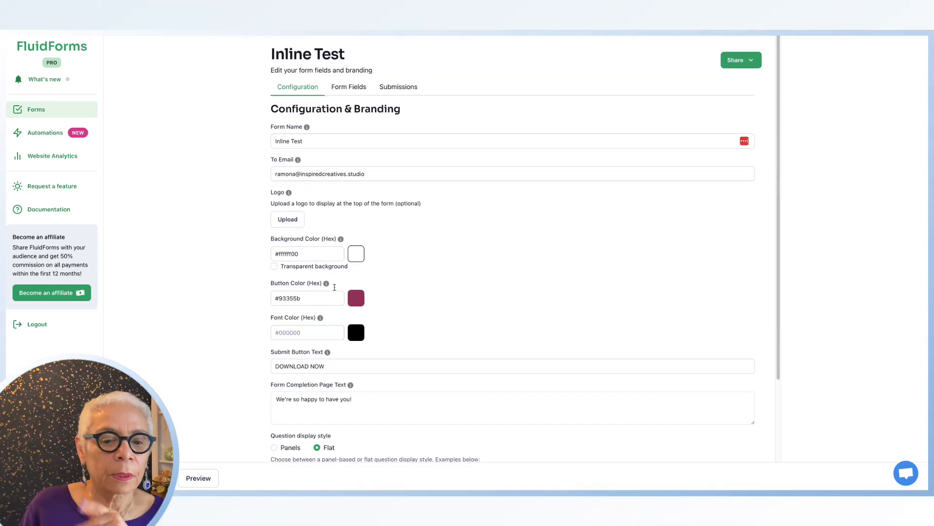
- Open the form fields' advanced settings and set the First Name label position to Hidden
left_click(346, 88)
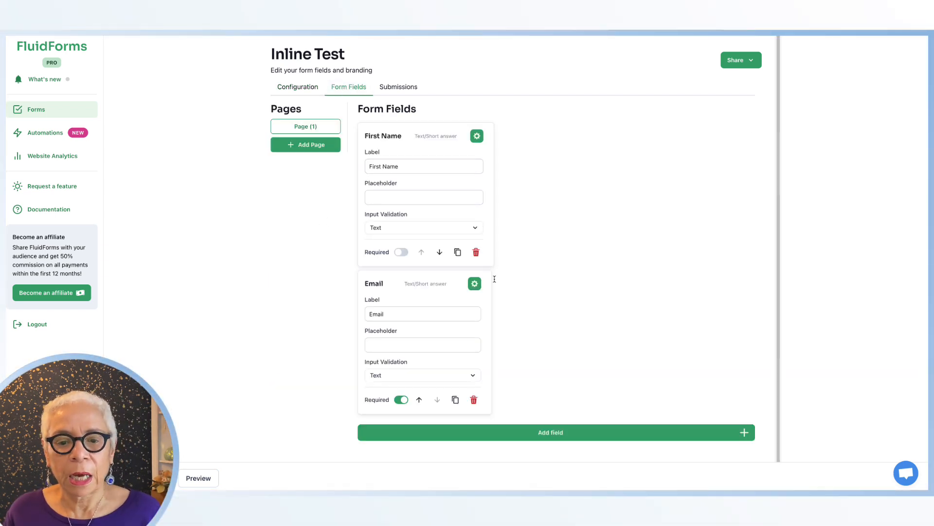
left_click(475, 284)
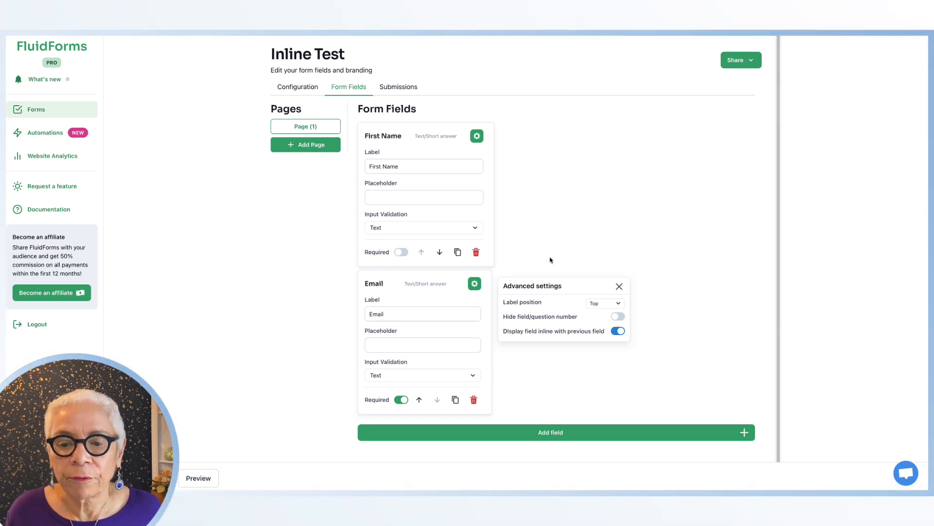
left_click(477, 137)
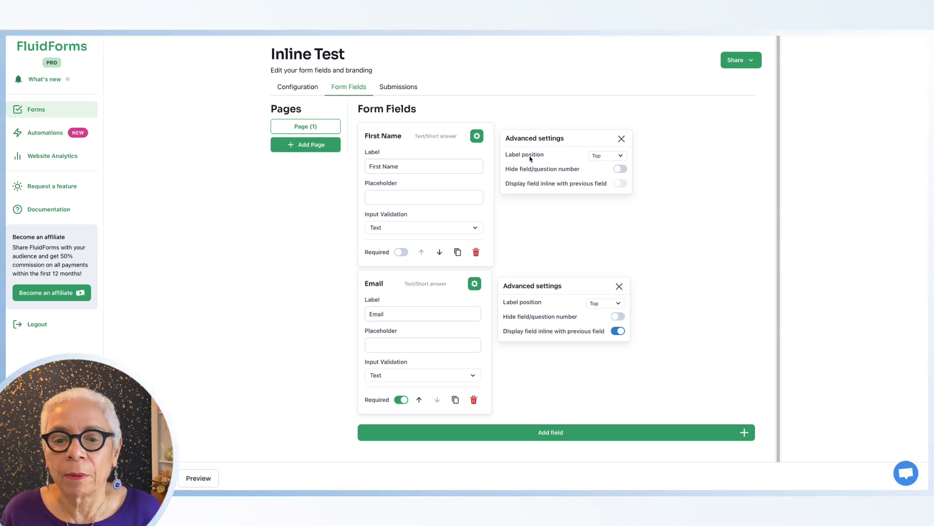
left_click(622, 157)
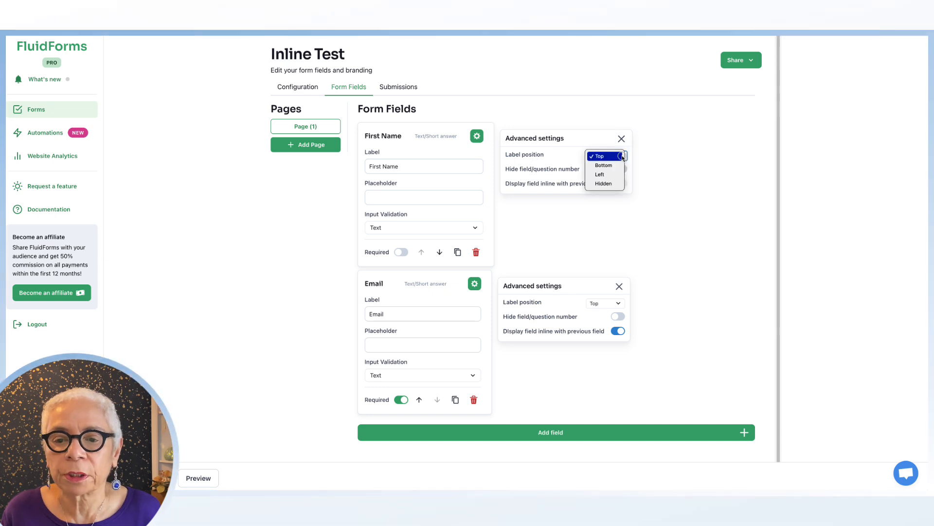
left_click(604, 183)
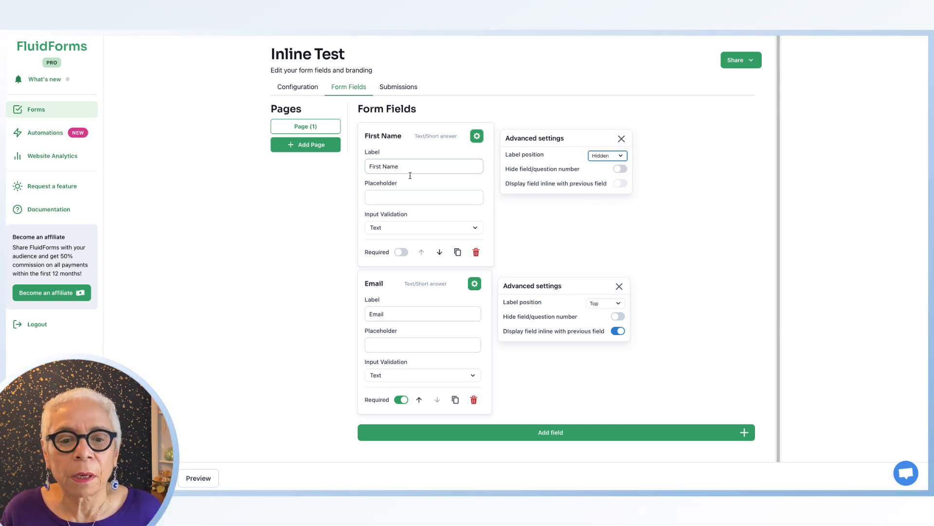
- Set the First Name field's placeholder to First Name
left_click(386, 195)
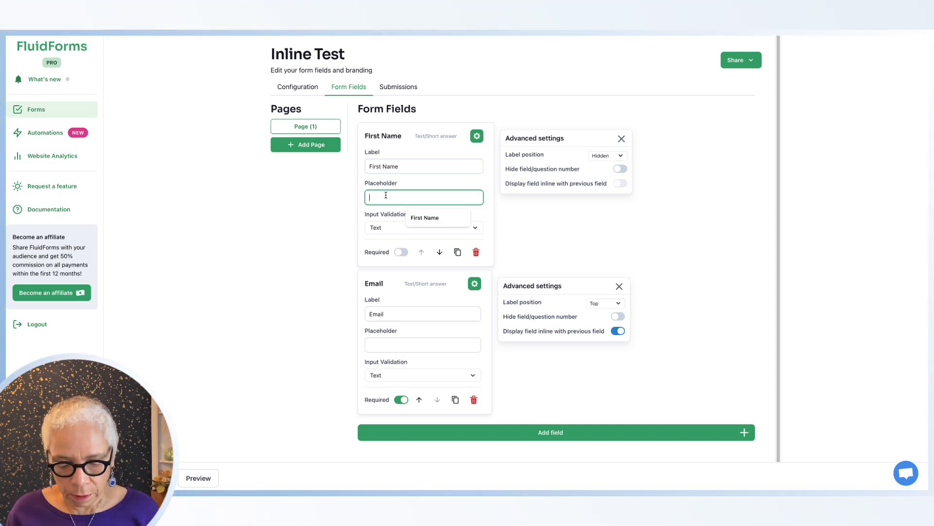
type("First ")
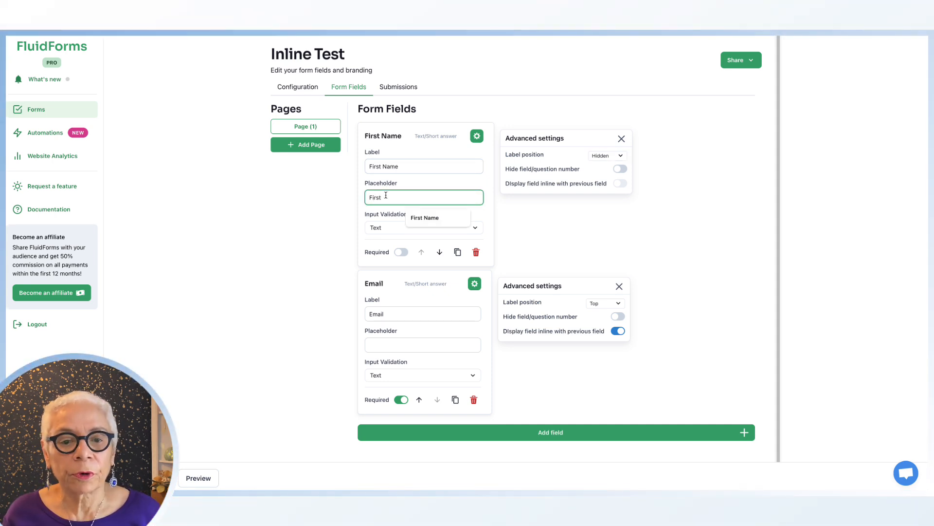
type("Naem")
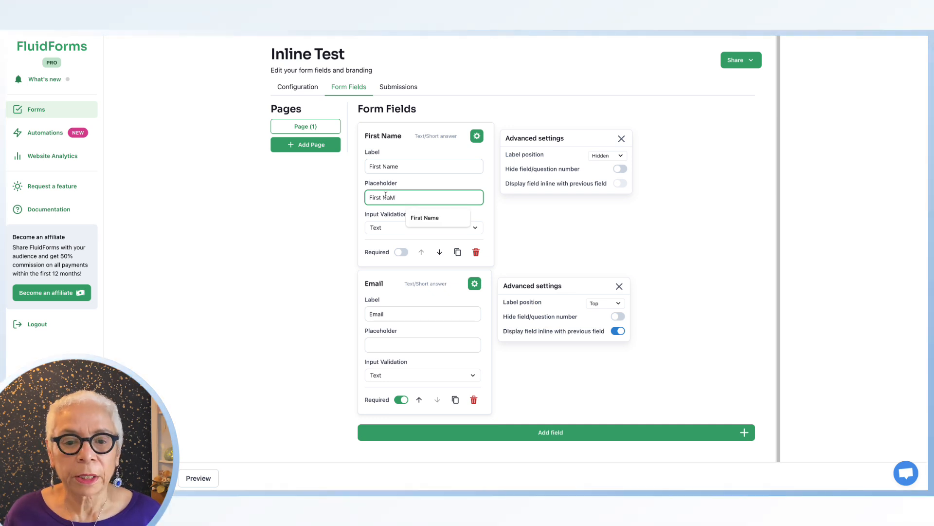
key("BackSpace")
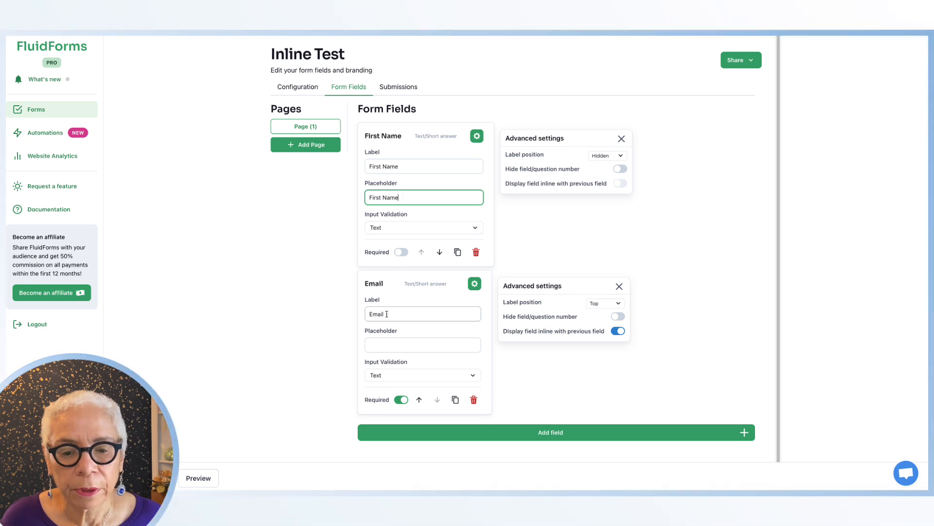
- Set the Email field's label position to Hidden in its advanced settings
left_click(475, 284)
left_click(476, 284)
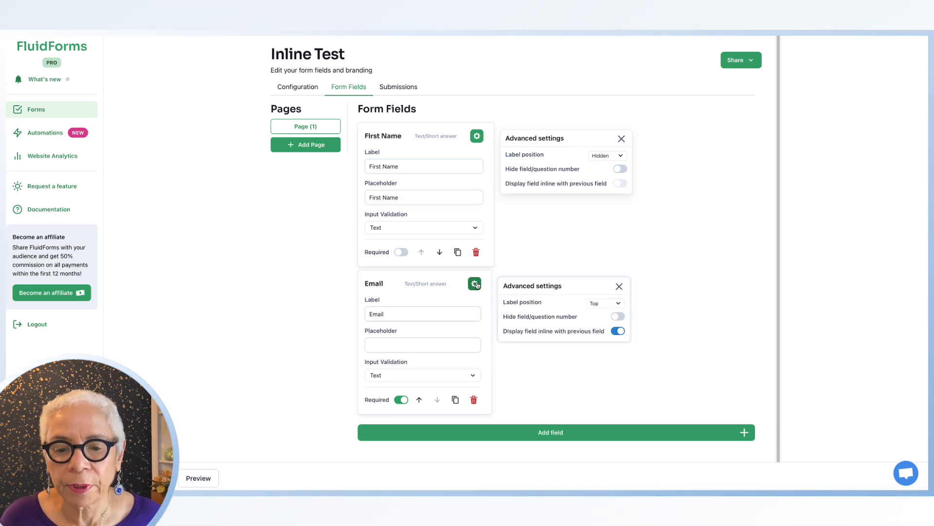
left_click(618, 304)
left_click(602, 332)
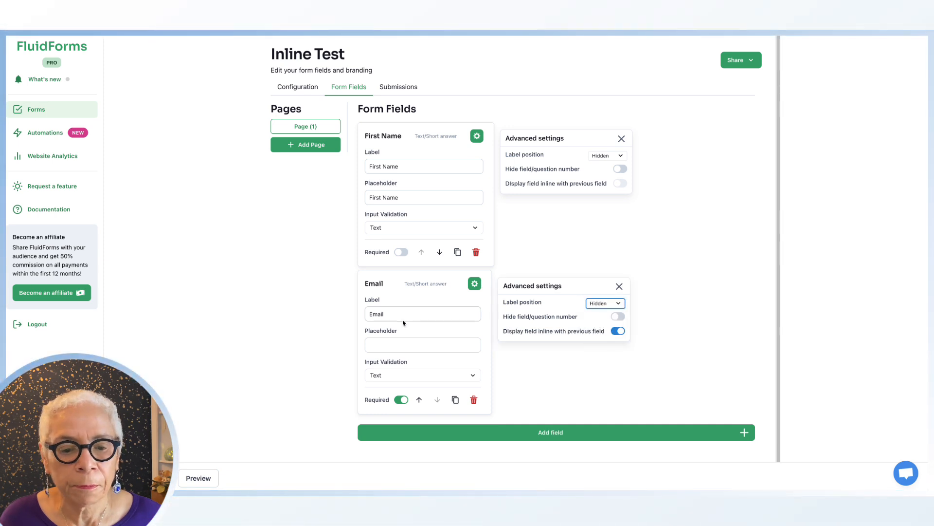
- Set the Email field's placeholder to Email, then return to the Canva design and refresh it
left_click(394, 341)
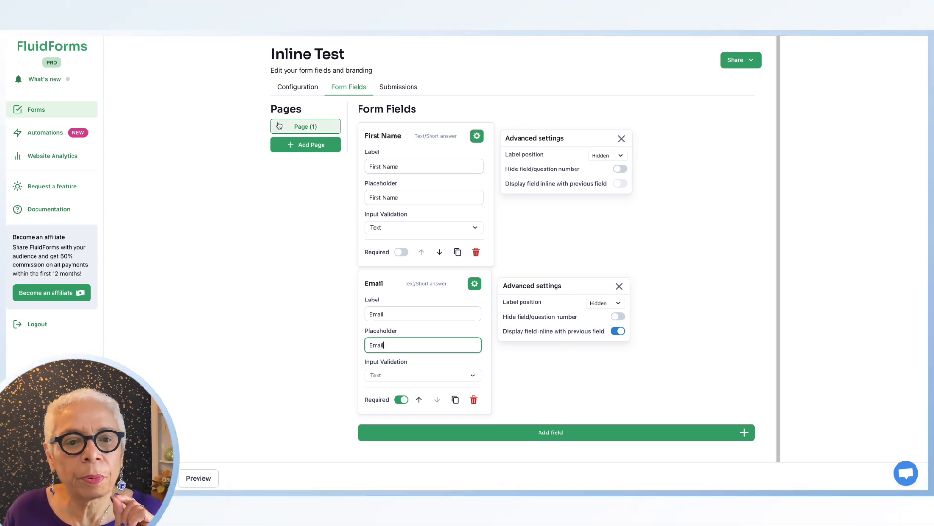
left_click(308, 89)
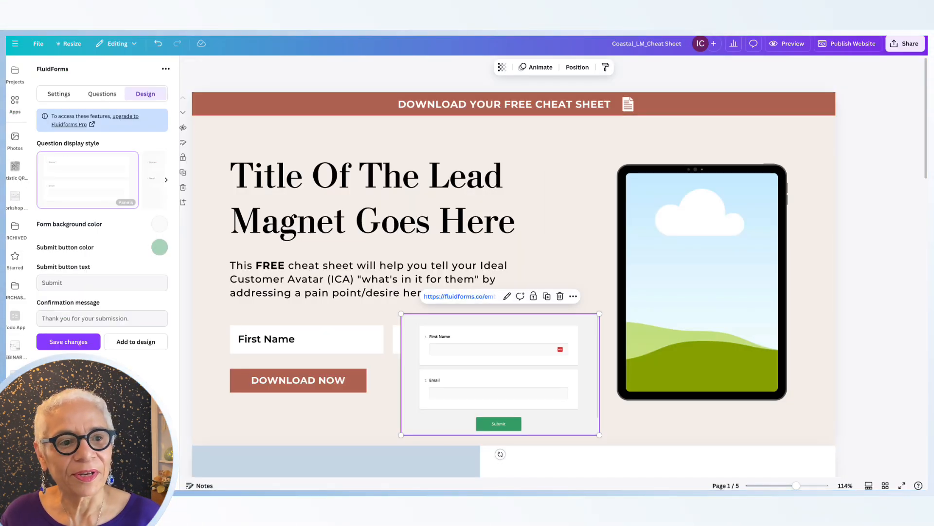
key("super+r")
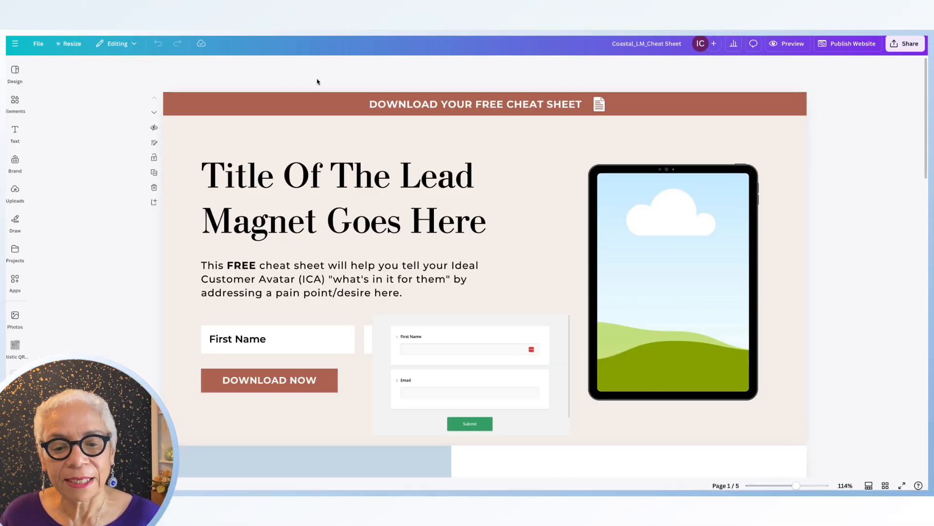
- Copy the Inline Test form's embed URL from the FluidForms Embed in Canva dialog
left_click(471, 334)
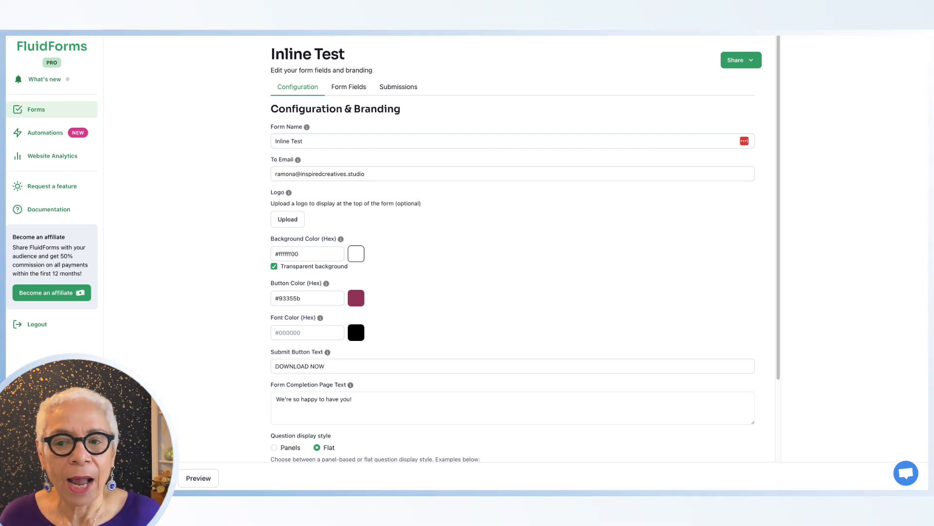
left_click(741, 60)
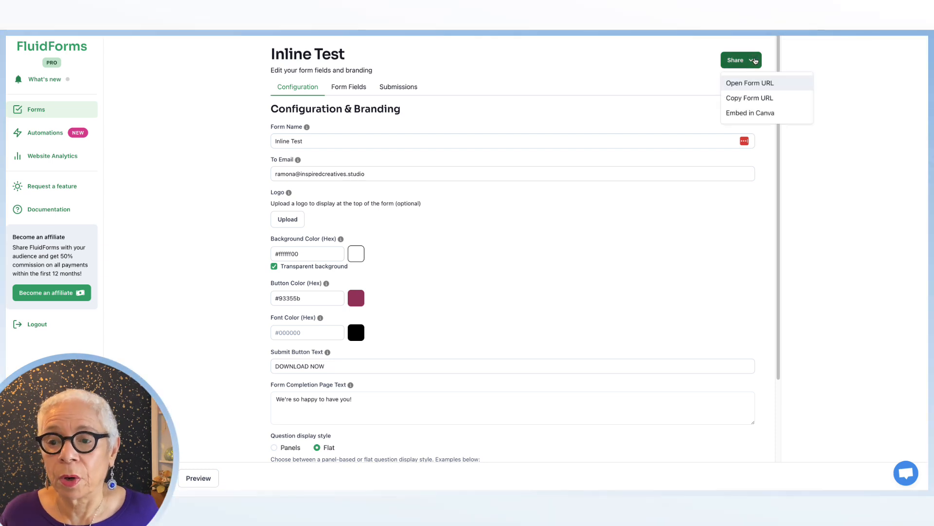
left_click(741, 113)
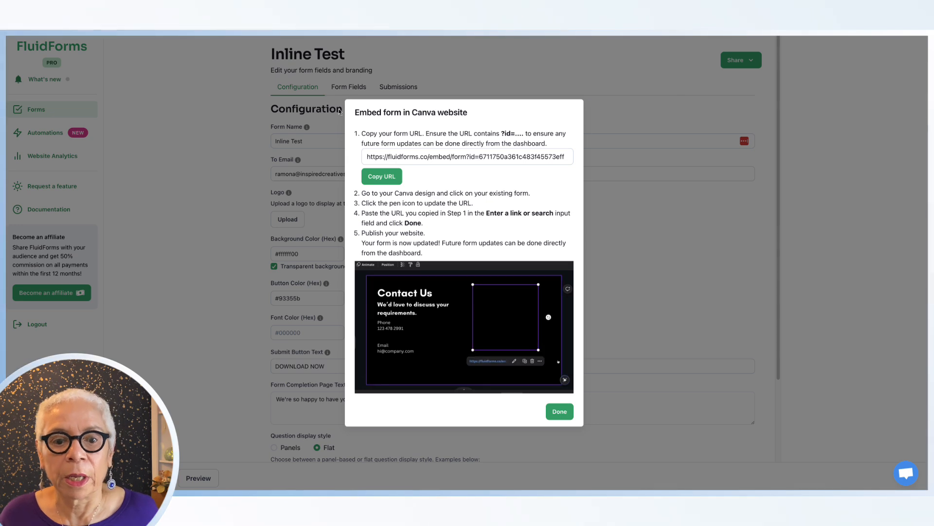
left_click(389, 177)
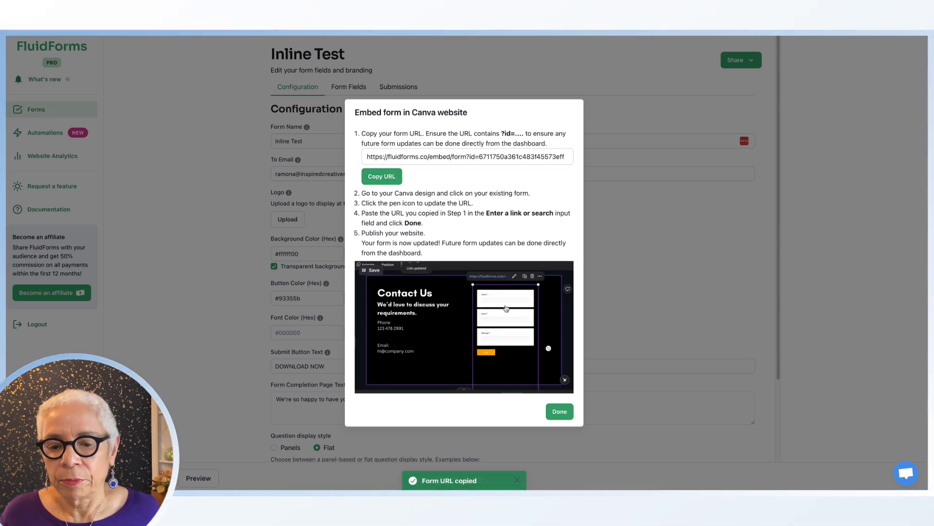
left_click(559, 411)
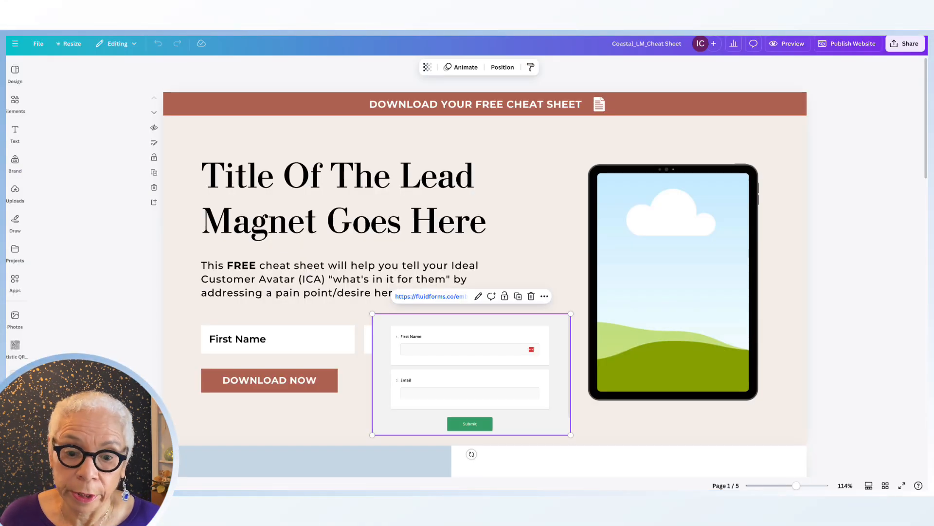
- Replace the embedded form's link in the Canva design with the copied FluidForms URL
left_click(479, 297)
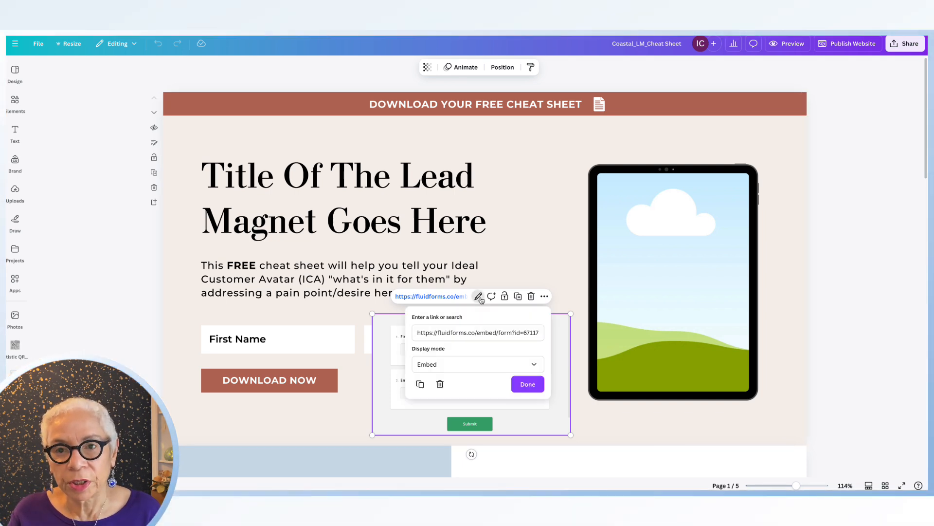
left_click(462, 297)
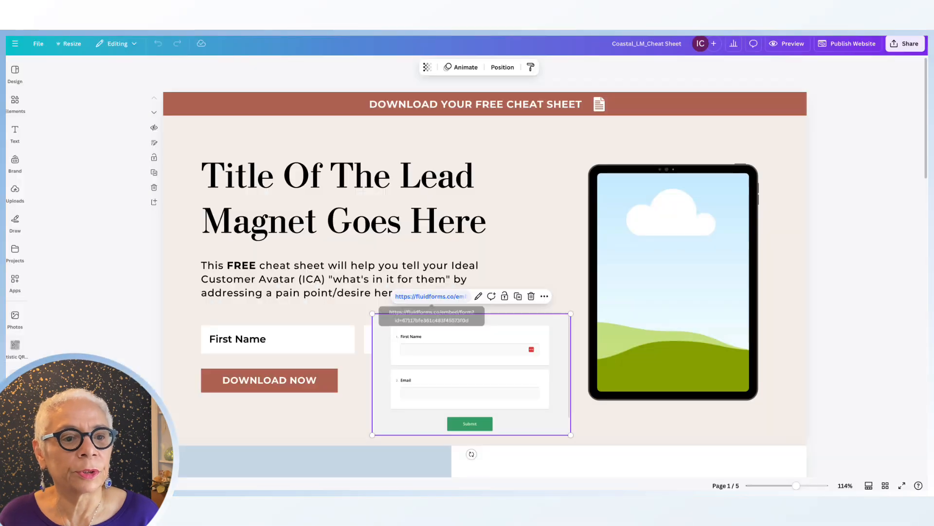
left_click(478, 297)
left_click(496, 333)
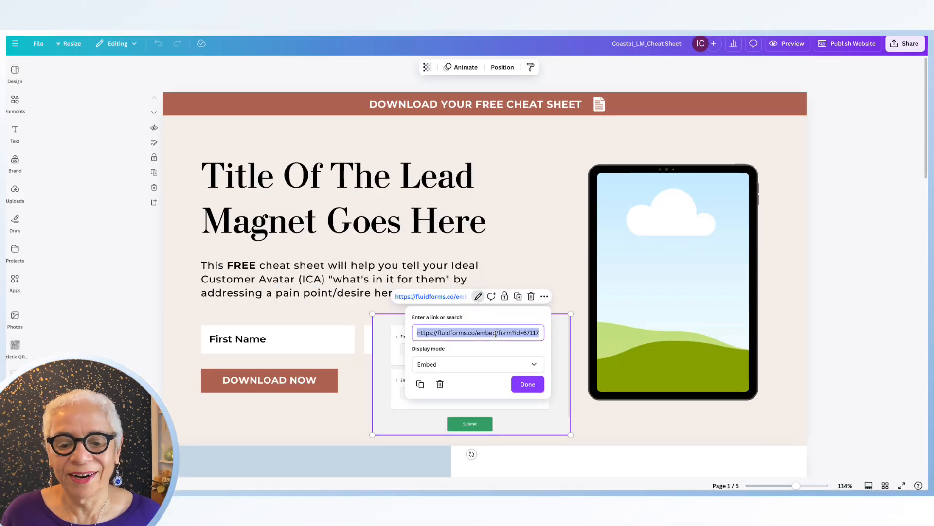
key("BackSpace")
key("ctrl+v")
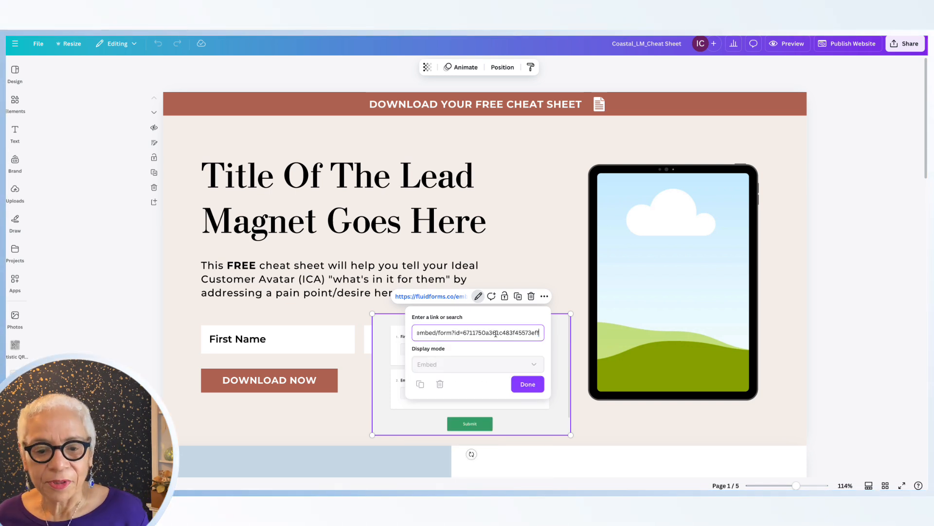
left_click(525, 384)
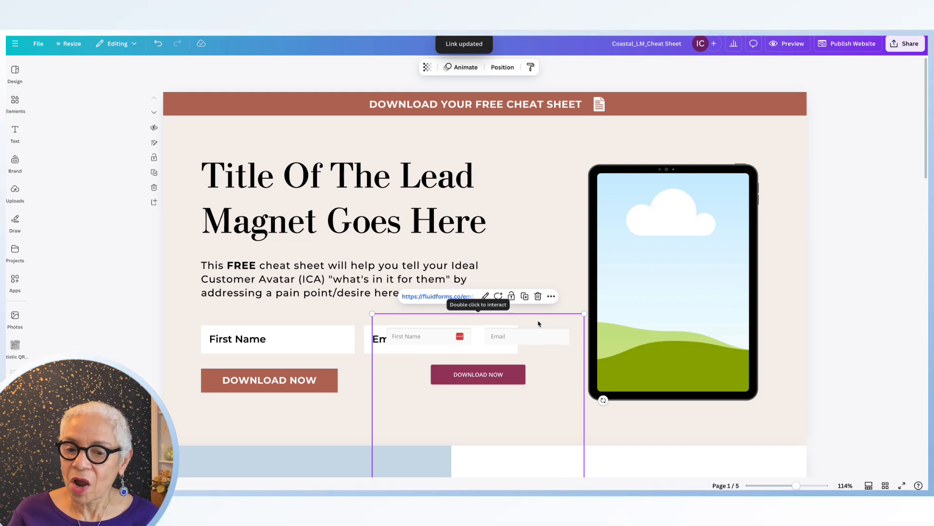
- Move and enlarge the embedded form, placing it below the placeholder First Name and Email fields
left_click_drag(538, 324, 526, 372)
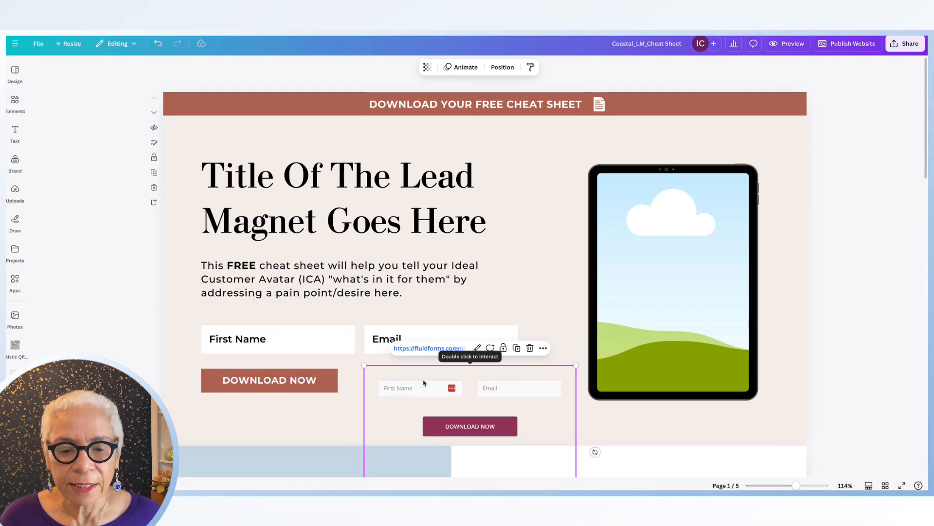
left_click_drag(424, 382, 303, 331)
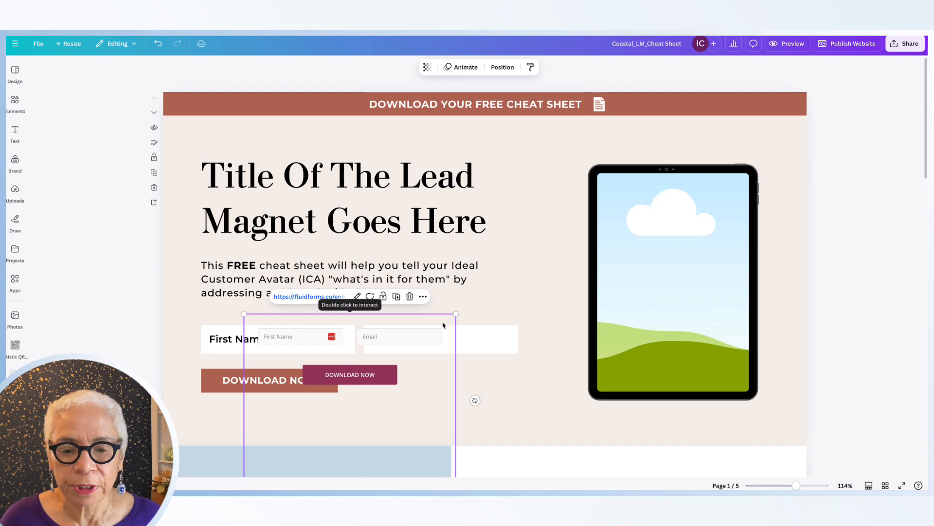
left_click_drag(455, 314, 577, 280)
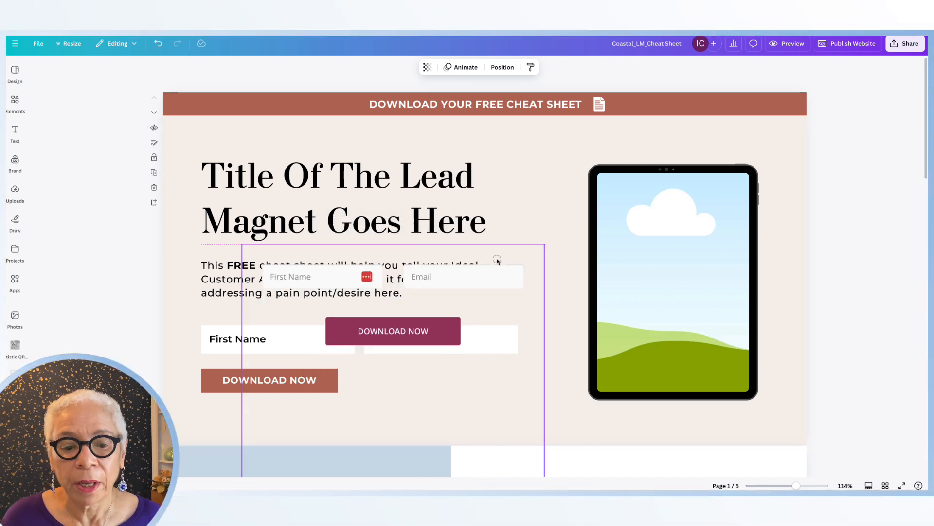
left_click_drag(497, 260, 490, 402)
- Delete the placeholder Email and First Name fields, their labels, and the Download Now button
left_click(479, 340)
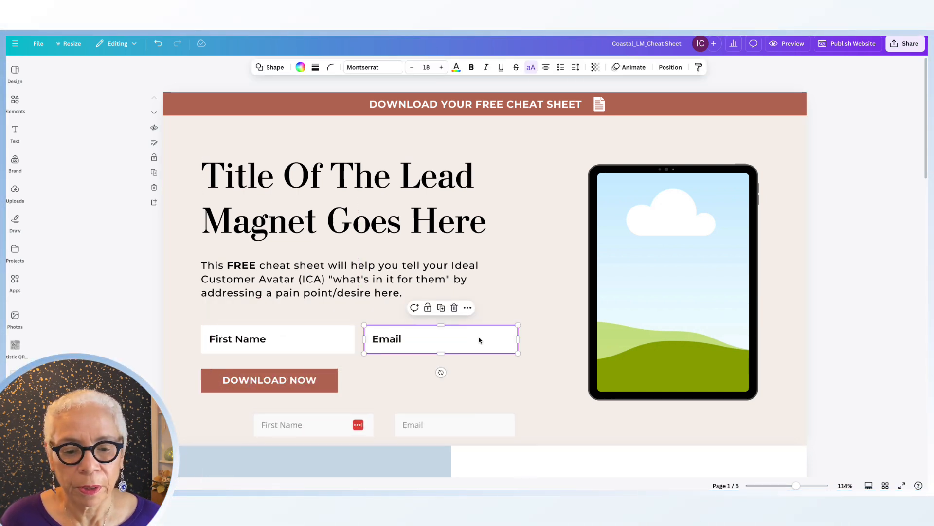
key("Delete")
left_click(386, 340)
key("Delete")
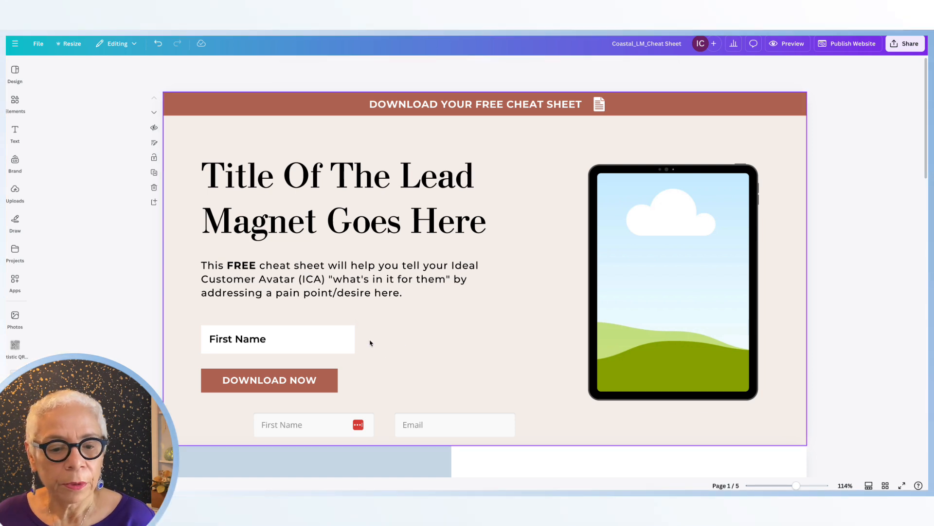
left_click(292, 343)
key("Delete")
left_click(265, 342)
key("Delete")
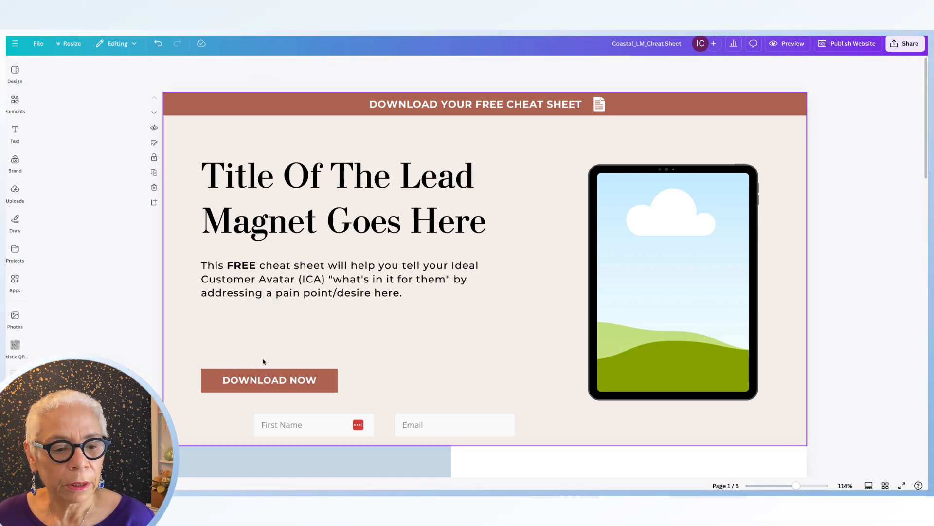
left_click(284, 381)
key("Delete")
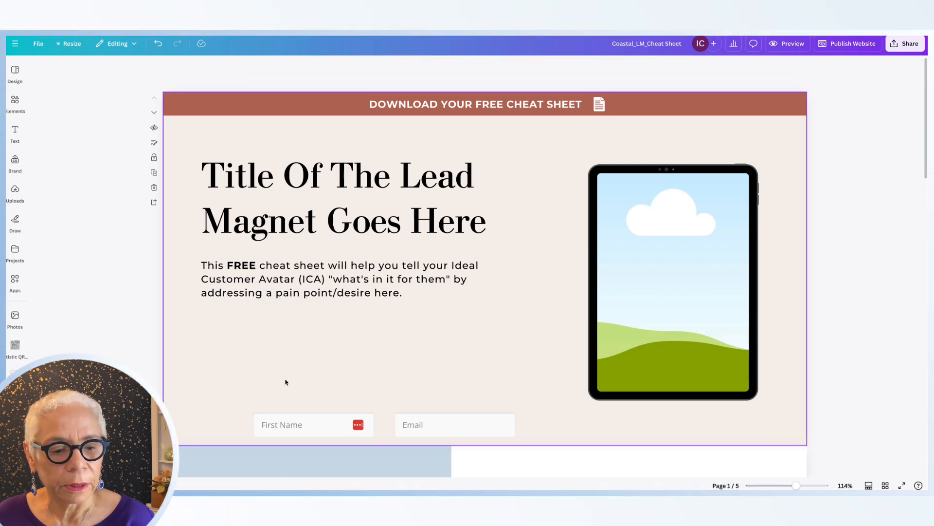
- Move the embedded form up into the space left by the deleted placeholders
left_click_drag(354, 407, 319, 331)
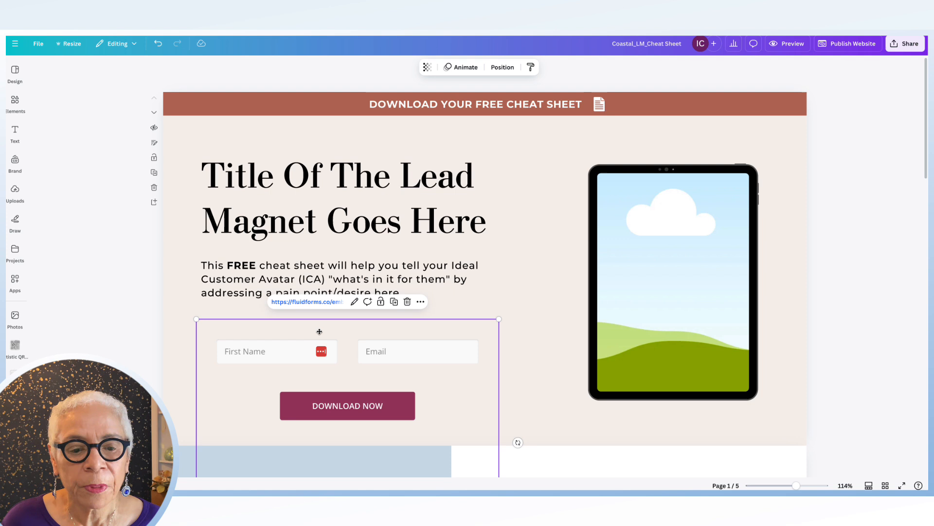
left_click(570, 289)
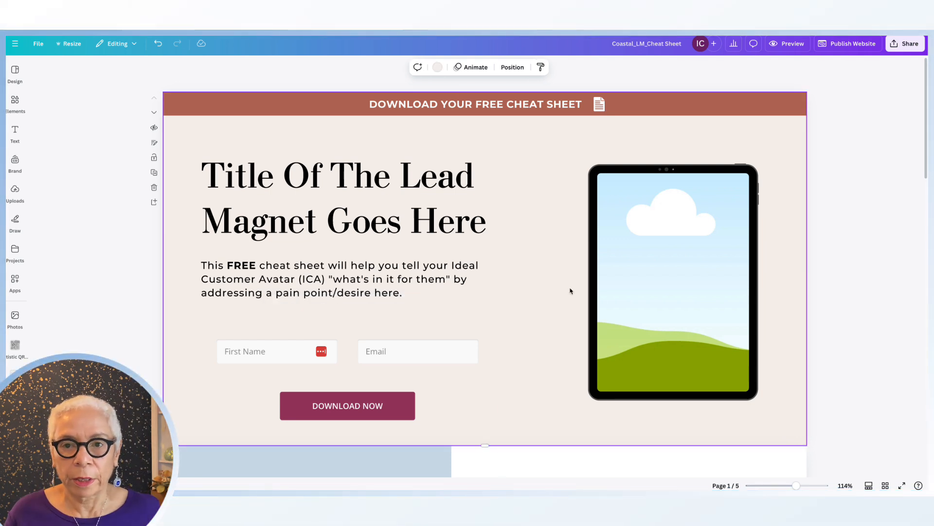
- Preview the website and try the embedded form's First Name field
scroll(504, 401, "down", 3)
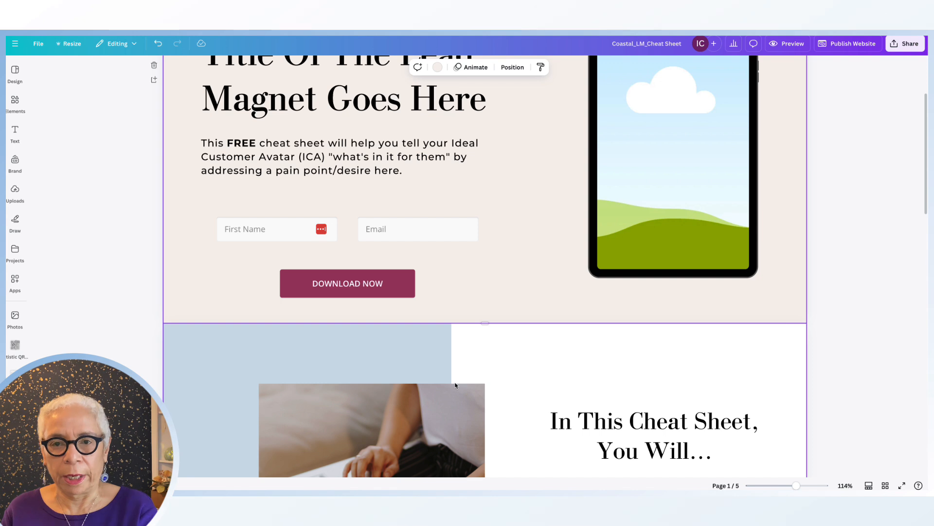
scroll(456, 385, "down", 2)
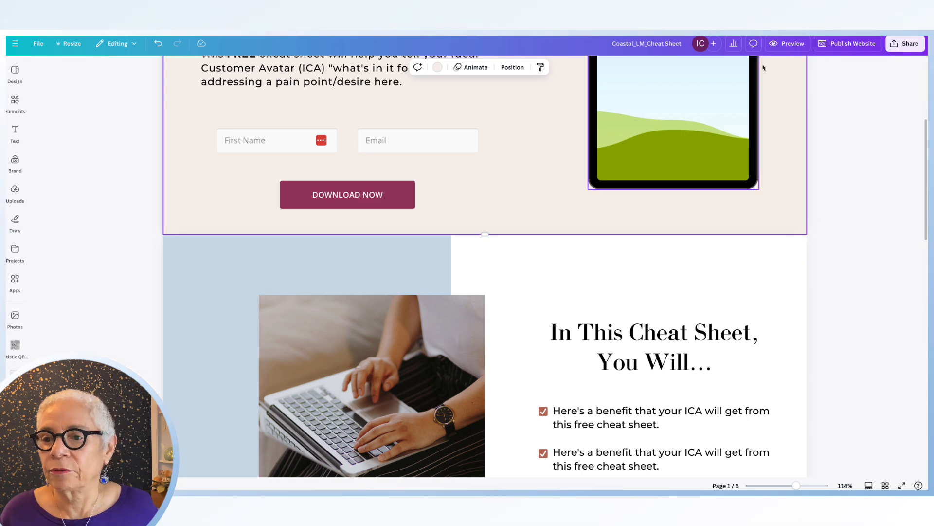
left_click(792, 47)
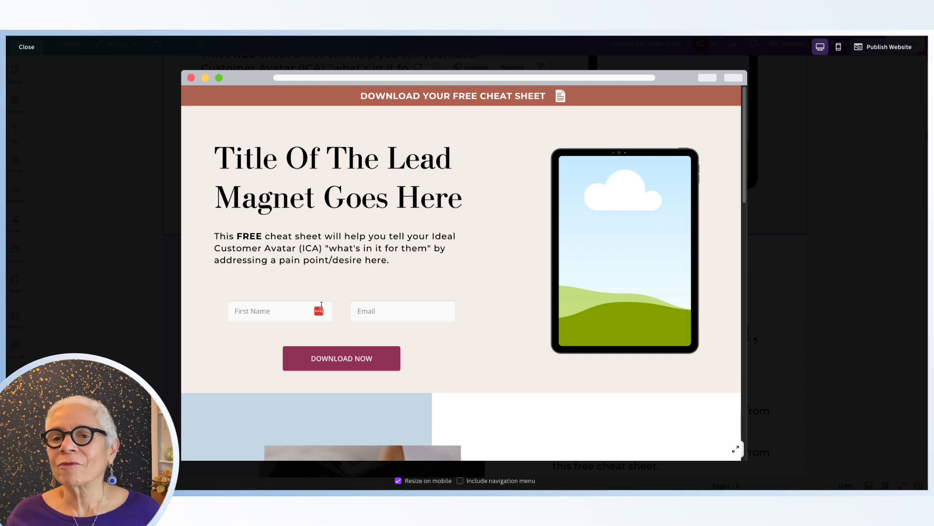
left_click(267, 311)
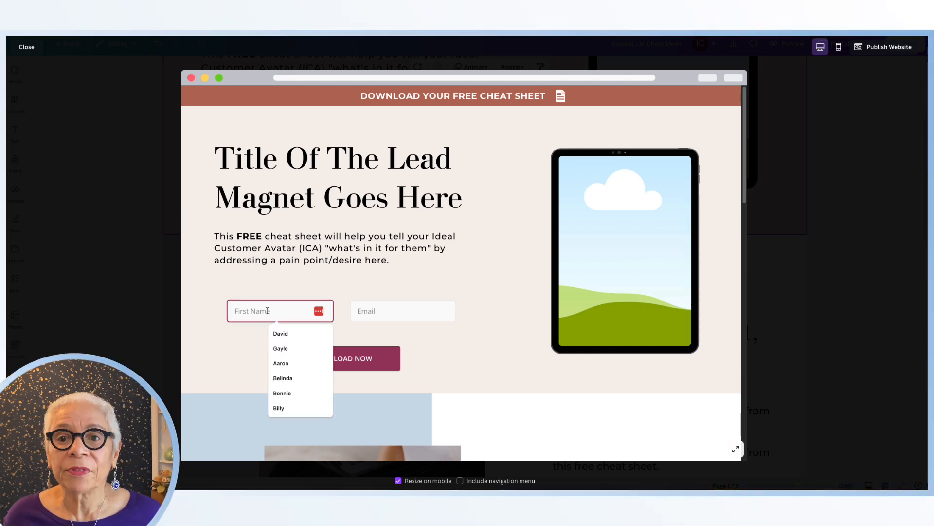